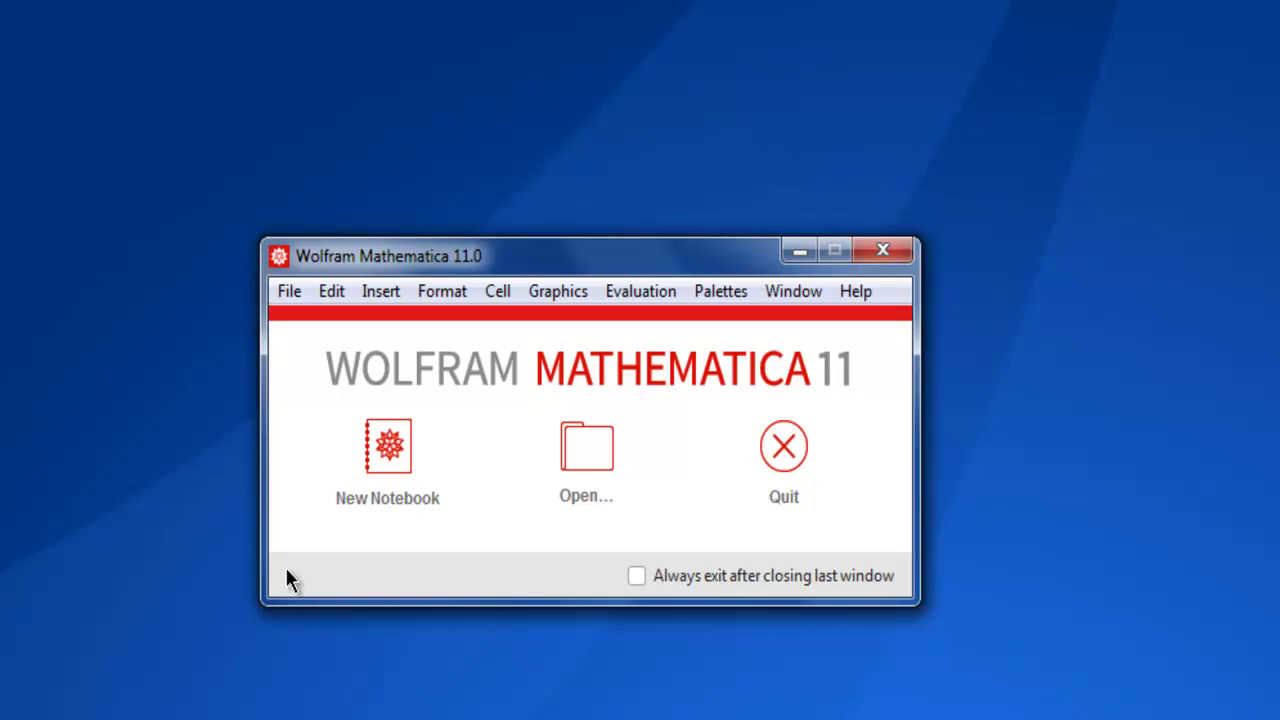
Create a new blank notebook from the Mathematica welcome screen.
click(378, 479)
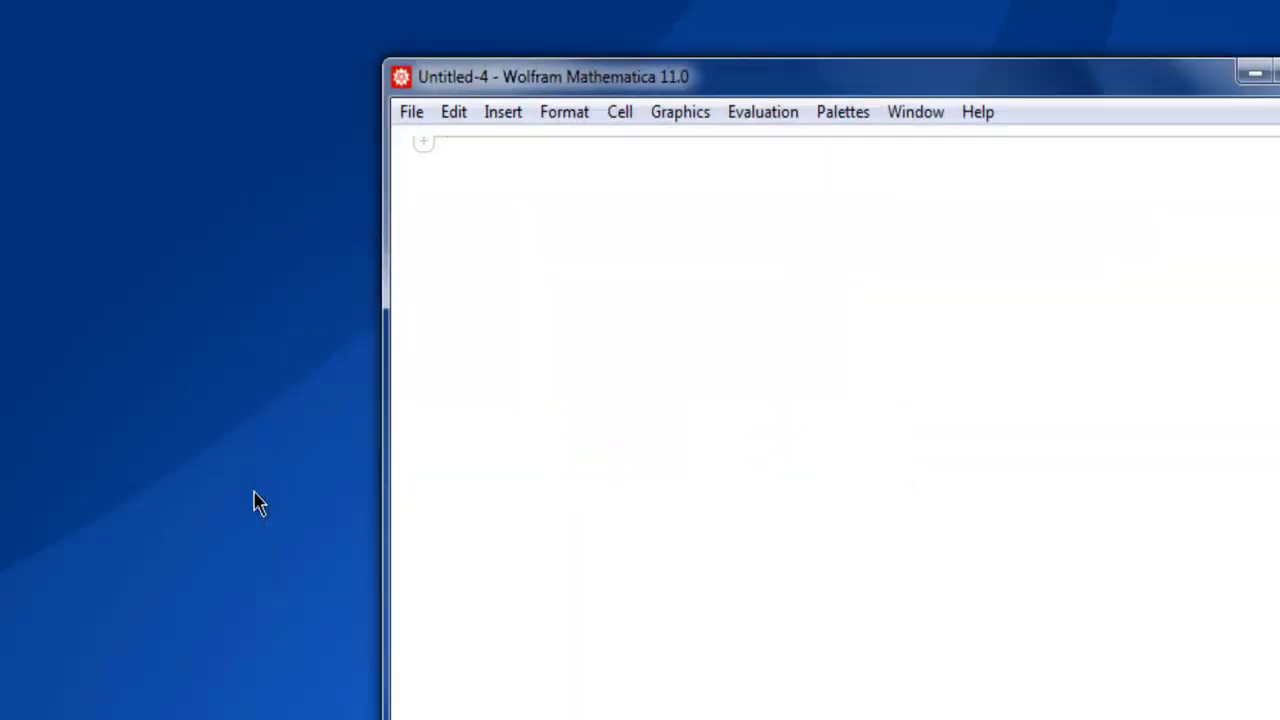
Start an input cell reading alist = Import[""] with the caret inside the empty quotes.
drag(480, 77, 352, 78)
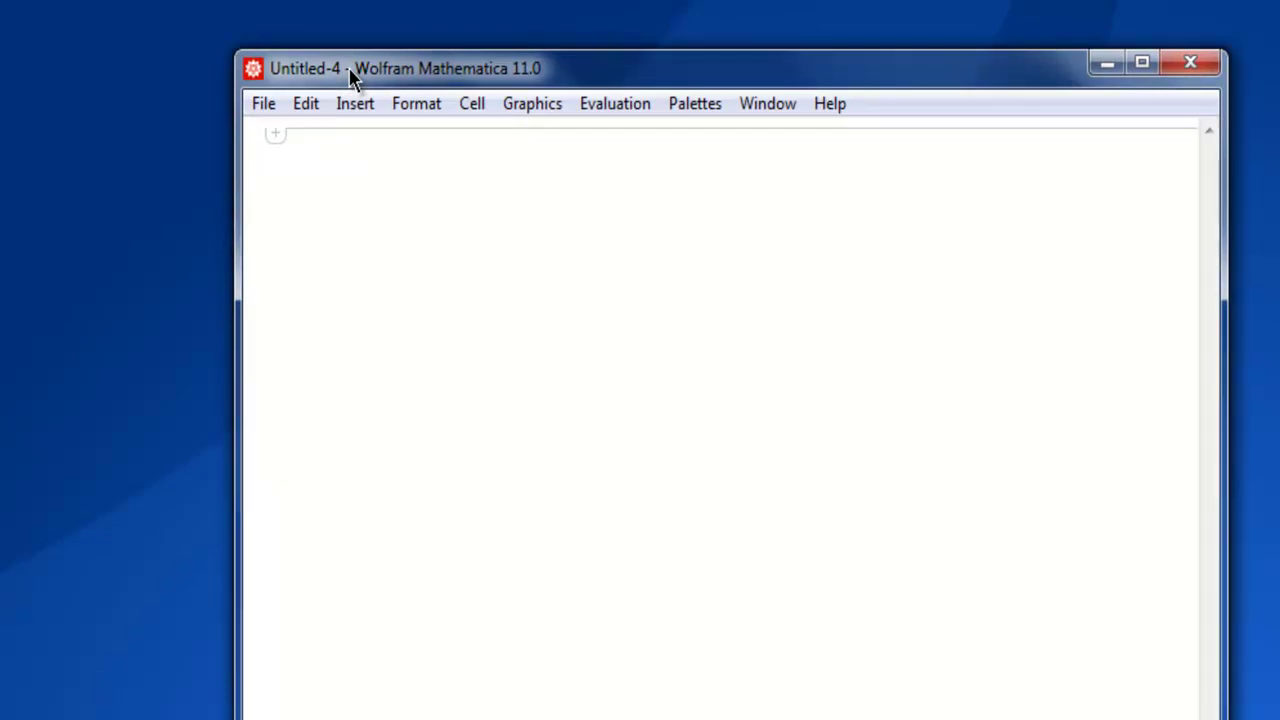
key(alt+1)
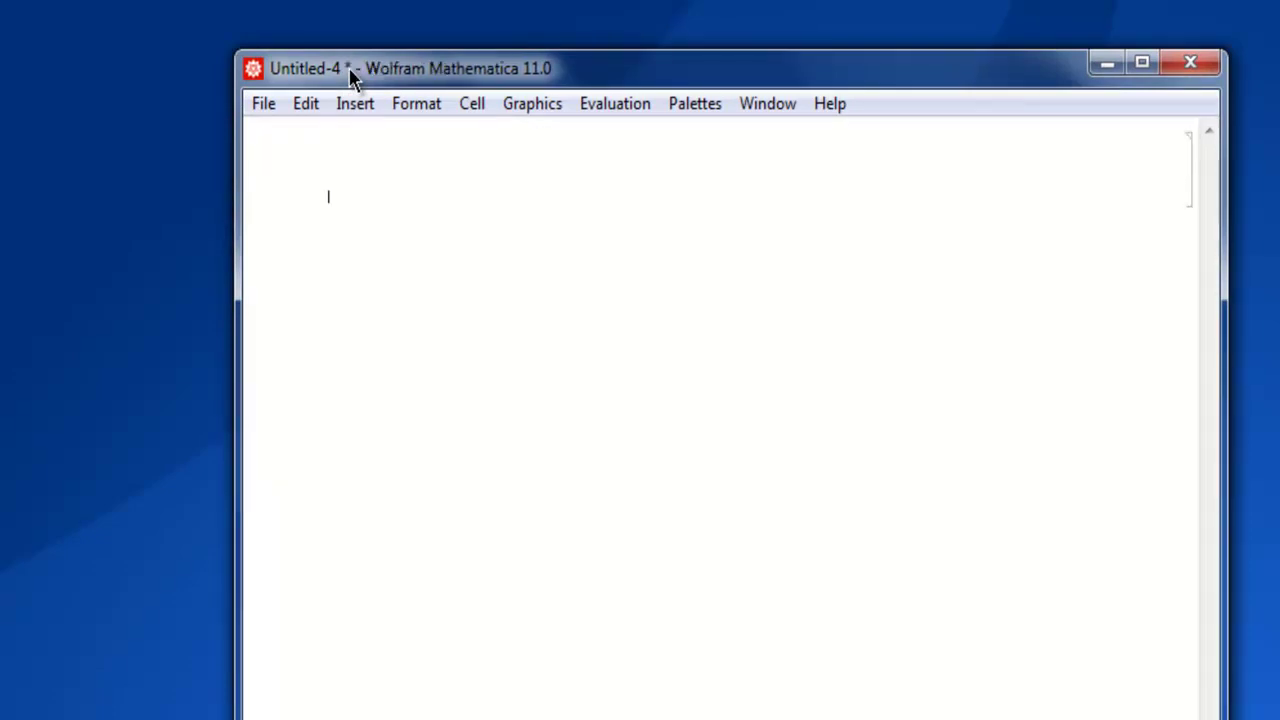
text(alis)
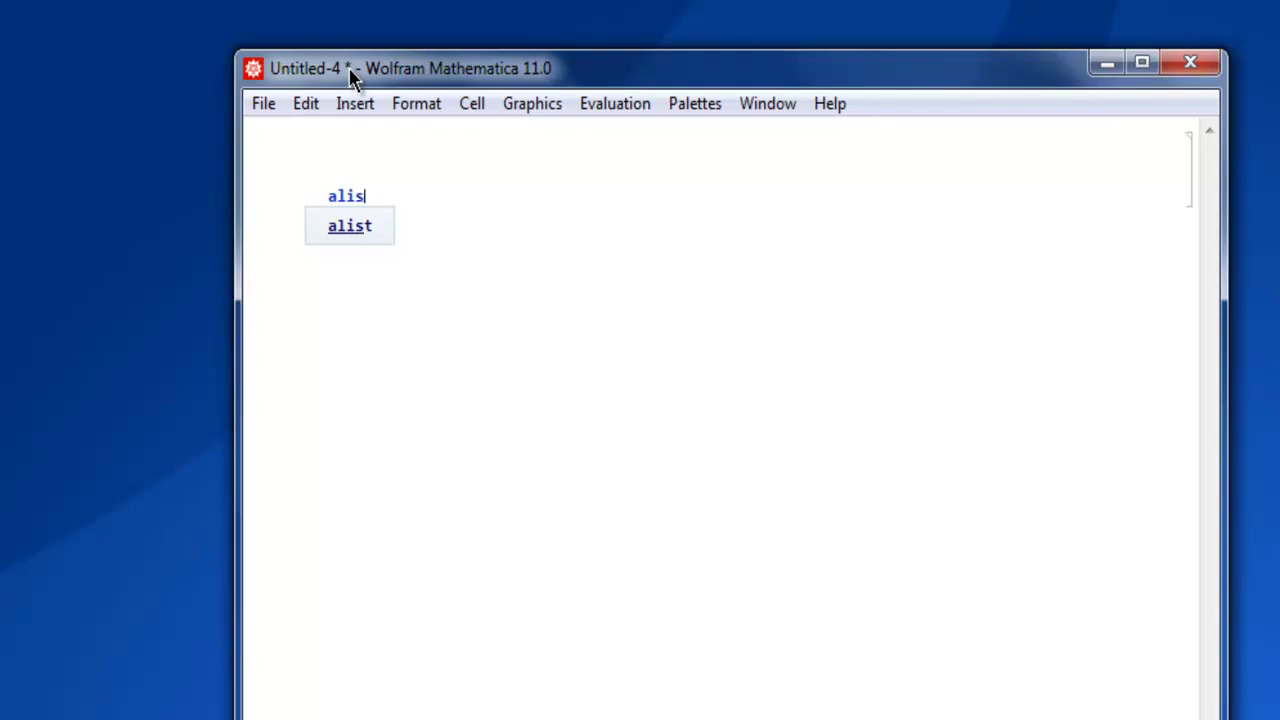
text(t)
key(Escape)
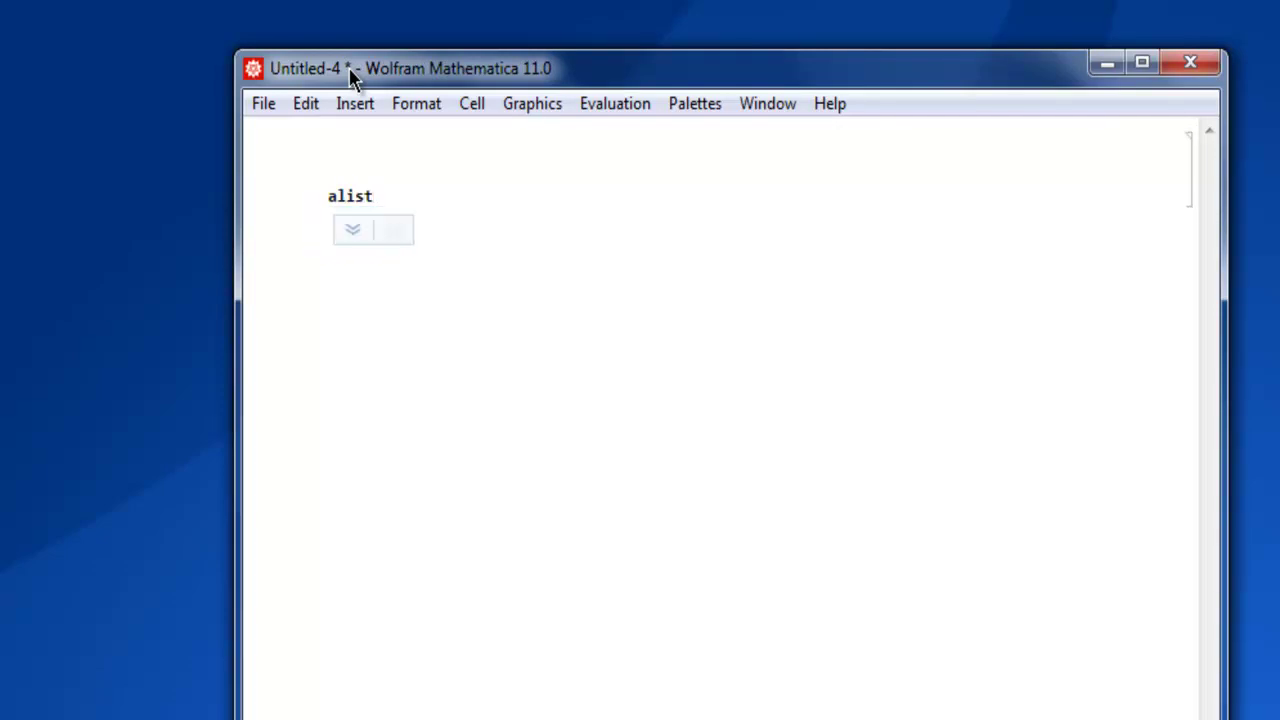
text( =)
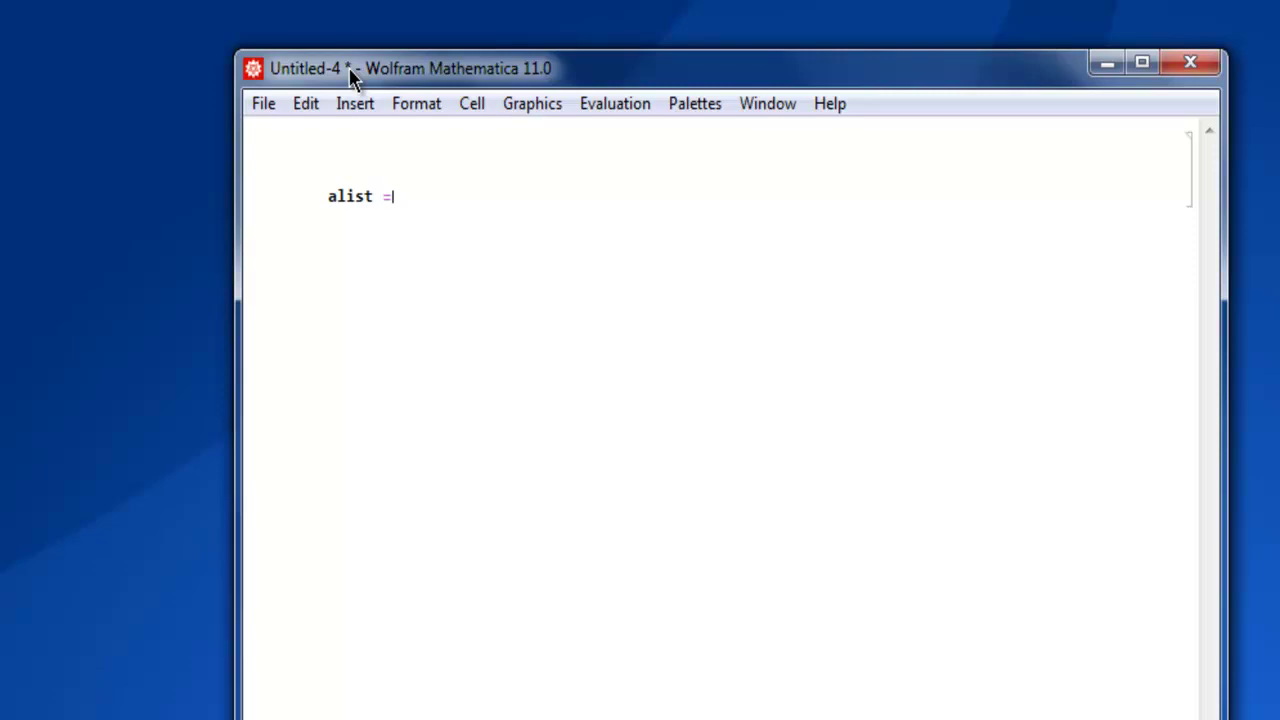
text( Im)
text(port)
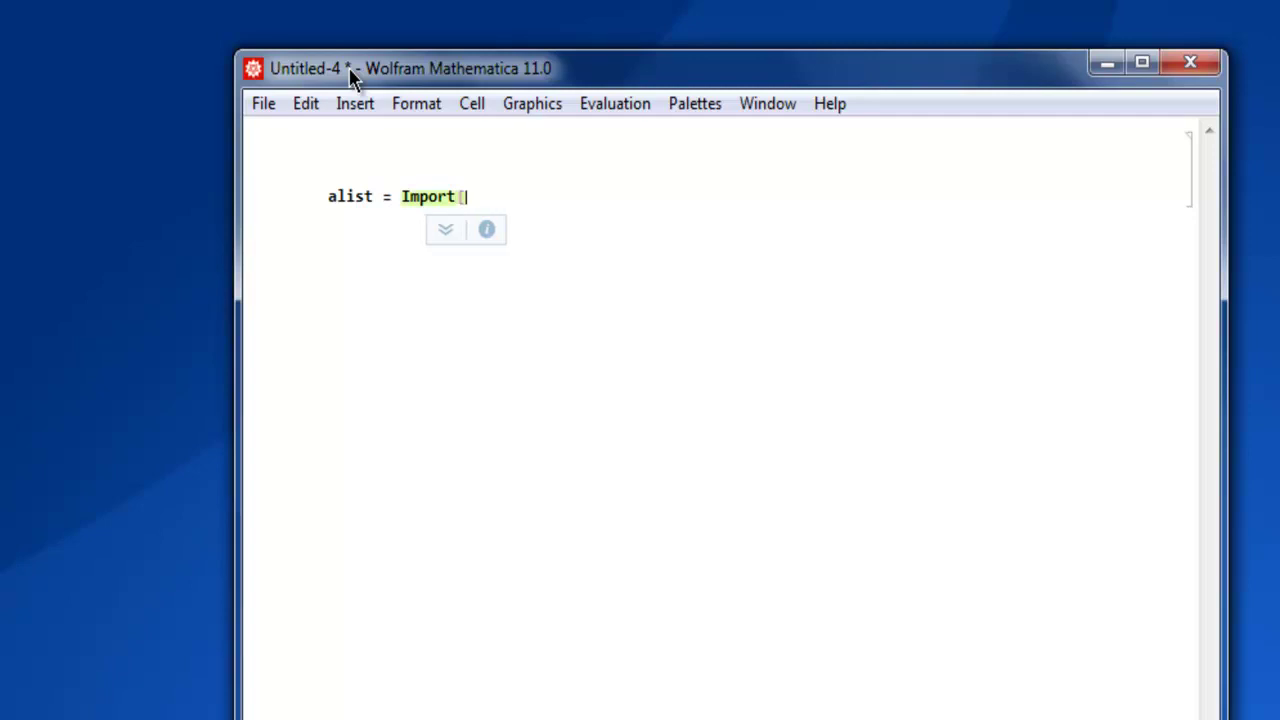
text([)
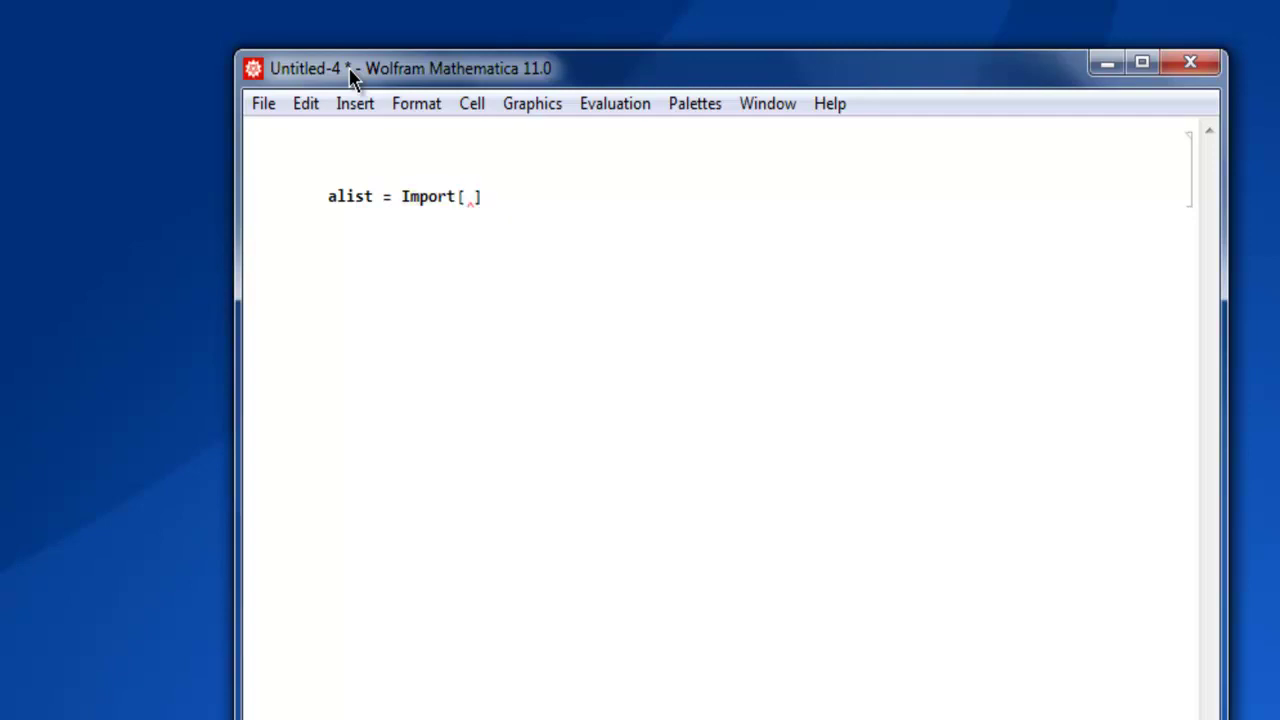
text(")
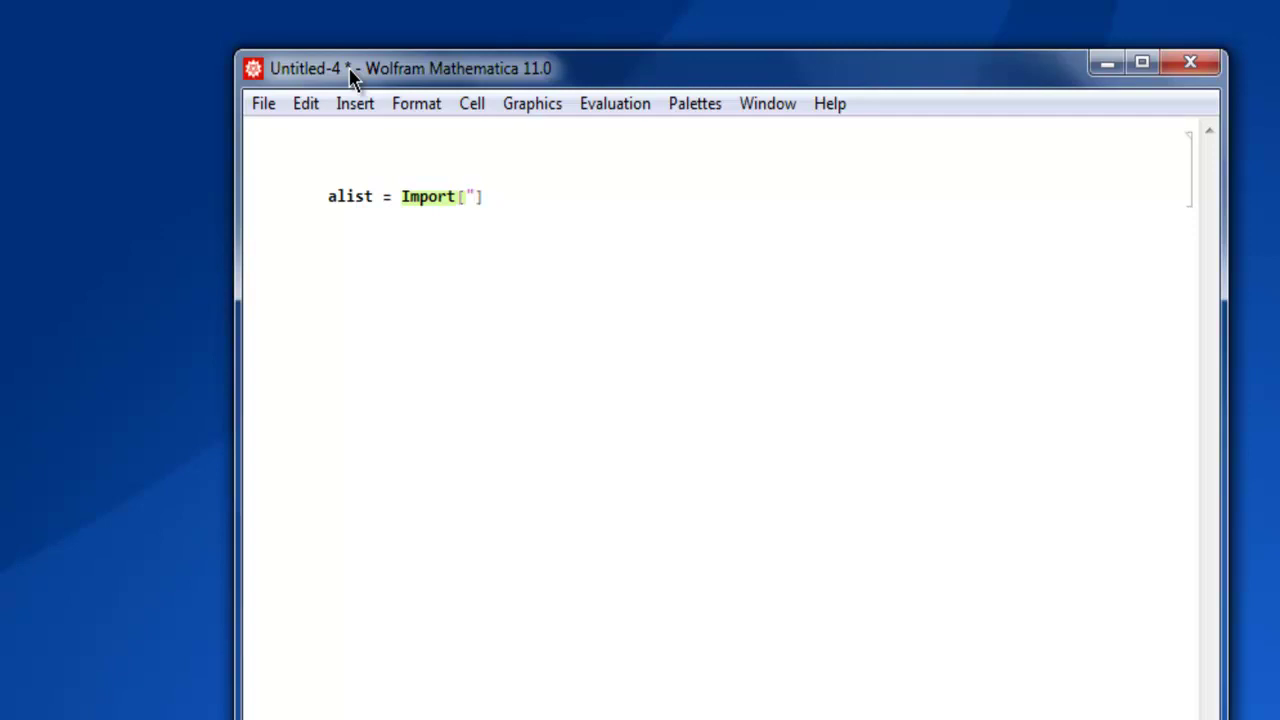
text(")
key(Left)
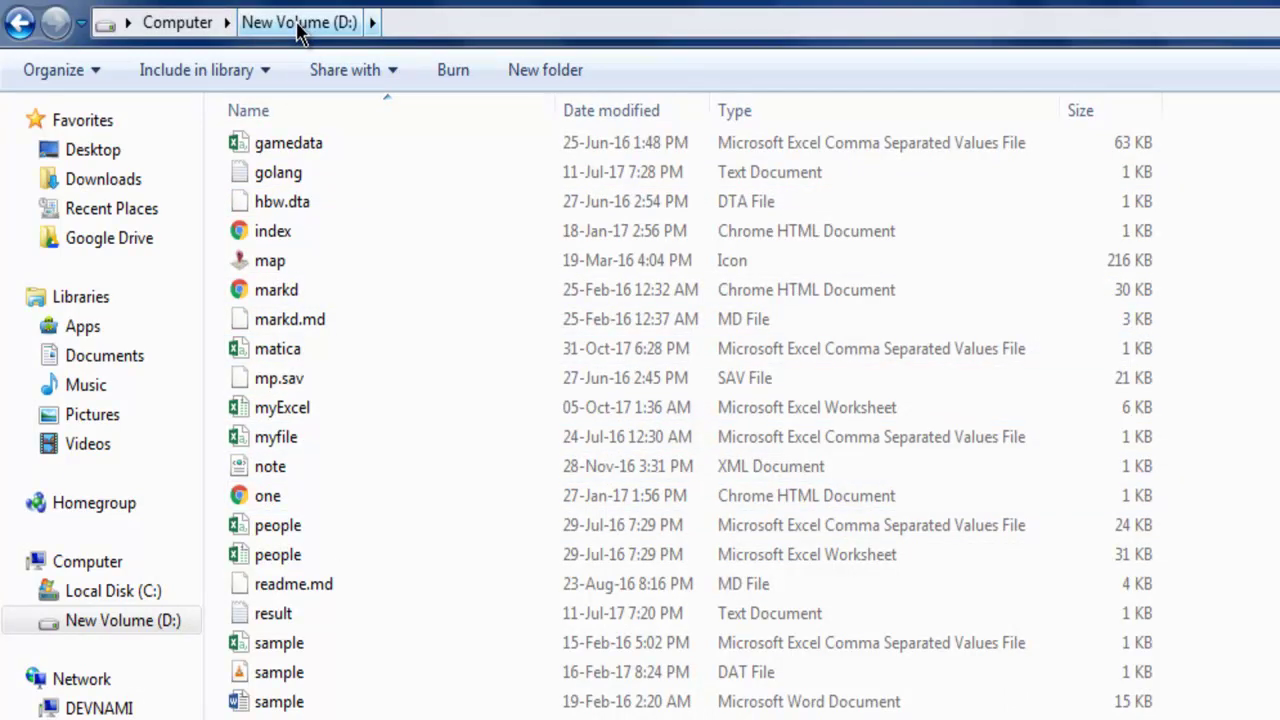
Copy the address of the D: drive folder holding matica.csv as text.
double_click(281, 352)
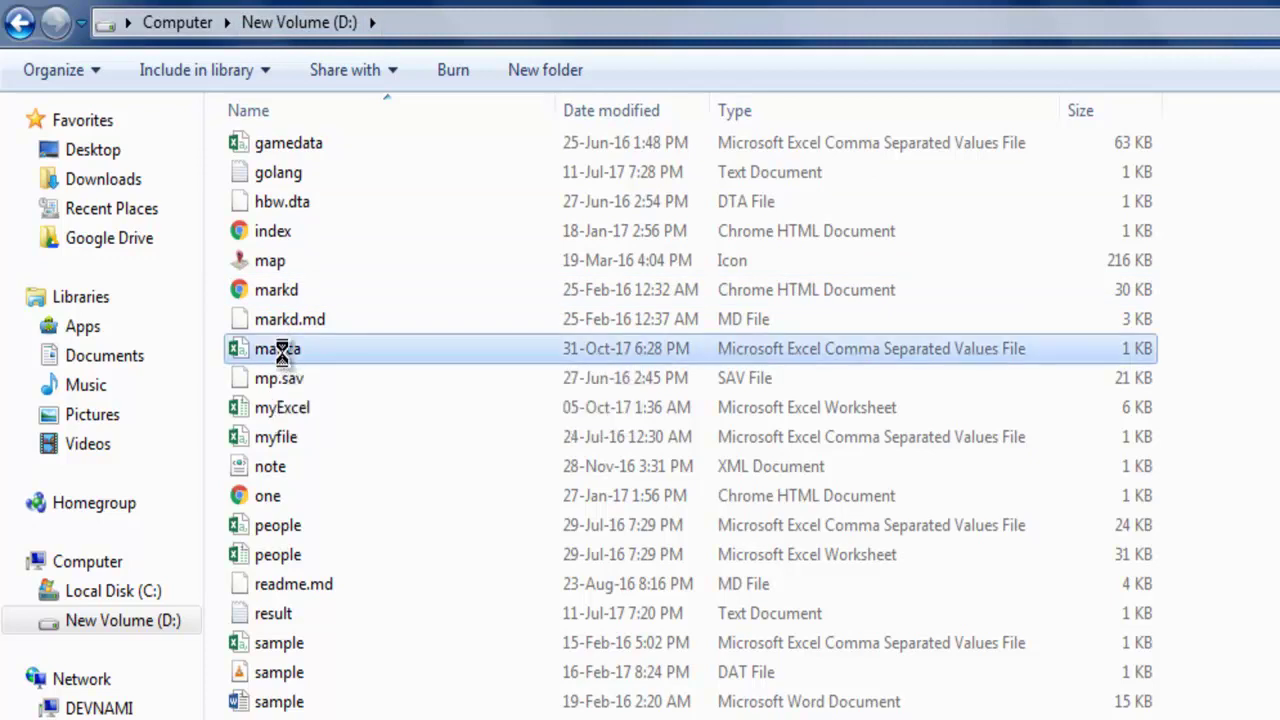
right_click(282, 355)
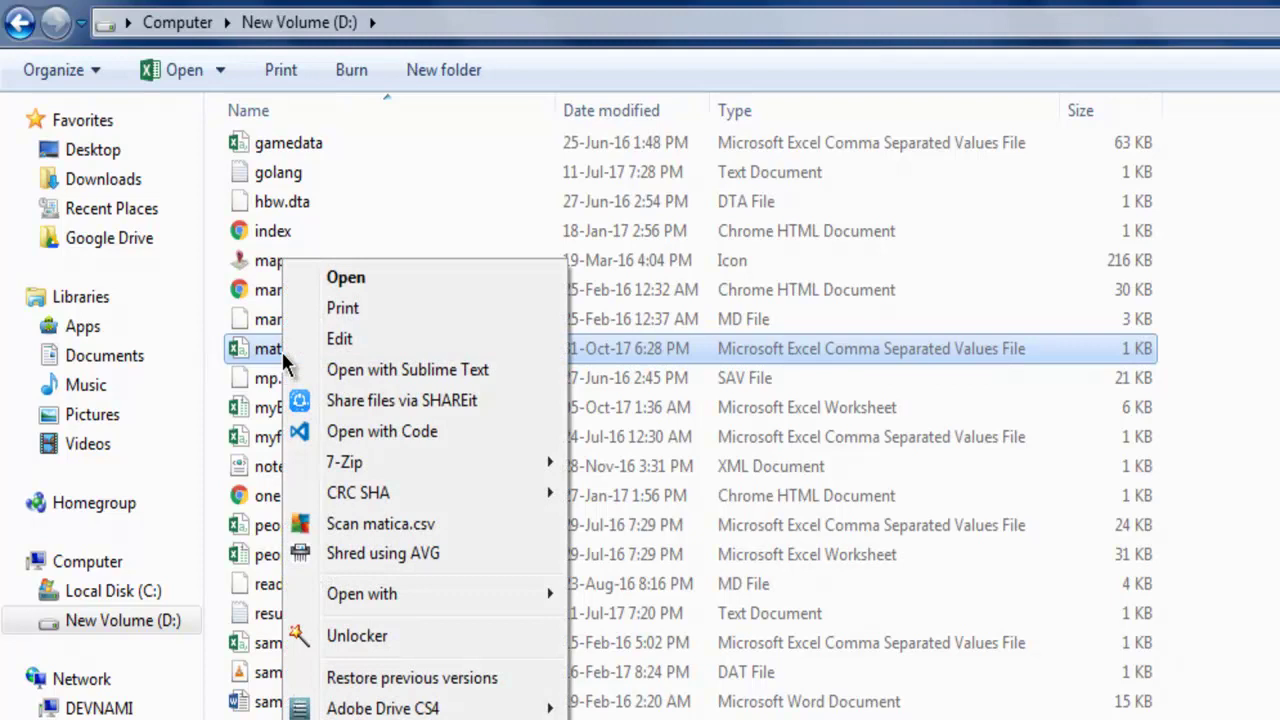
click(286, 366)
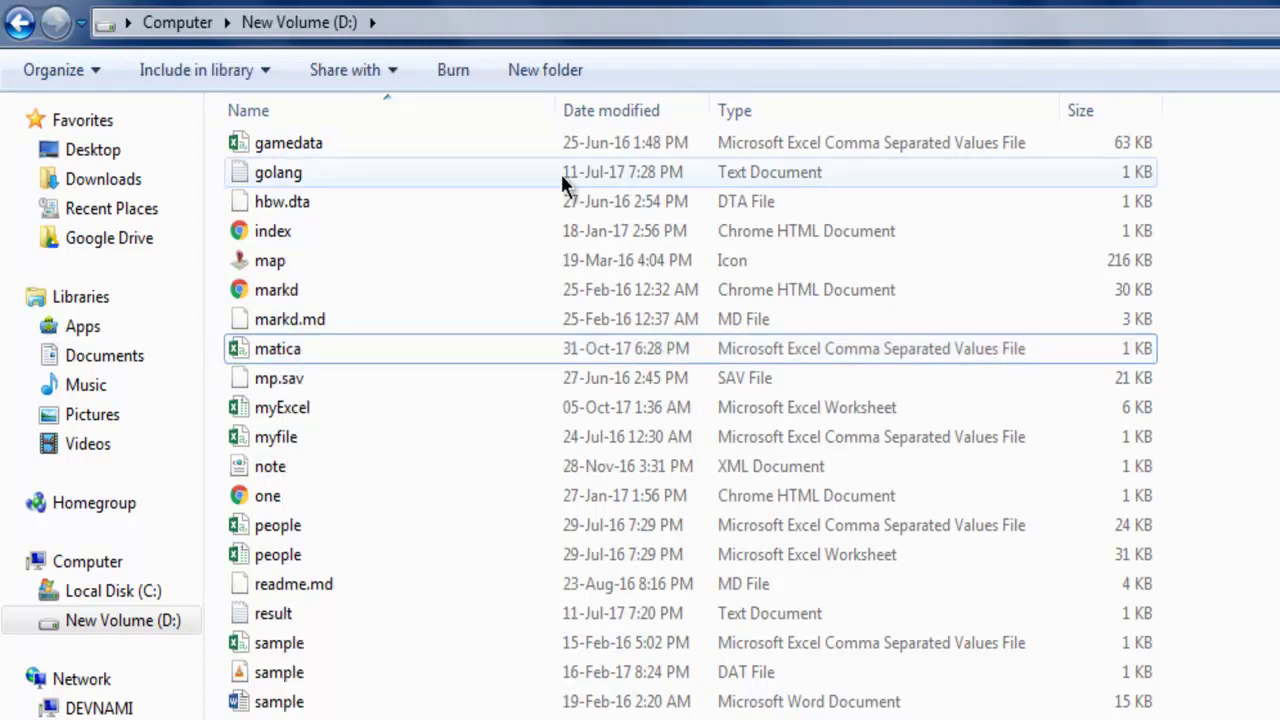
right_click(335, 36)
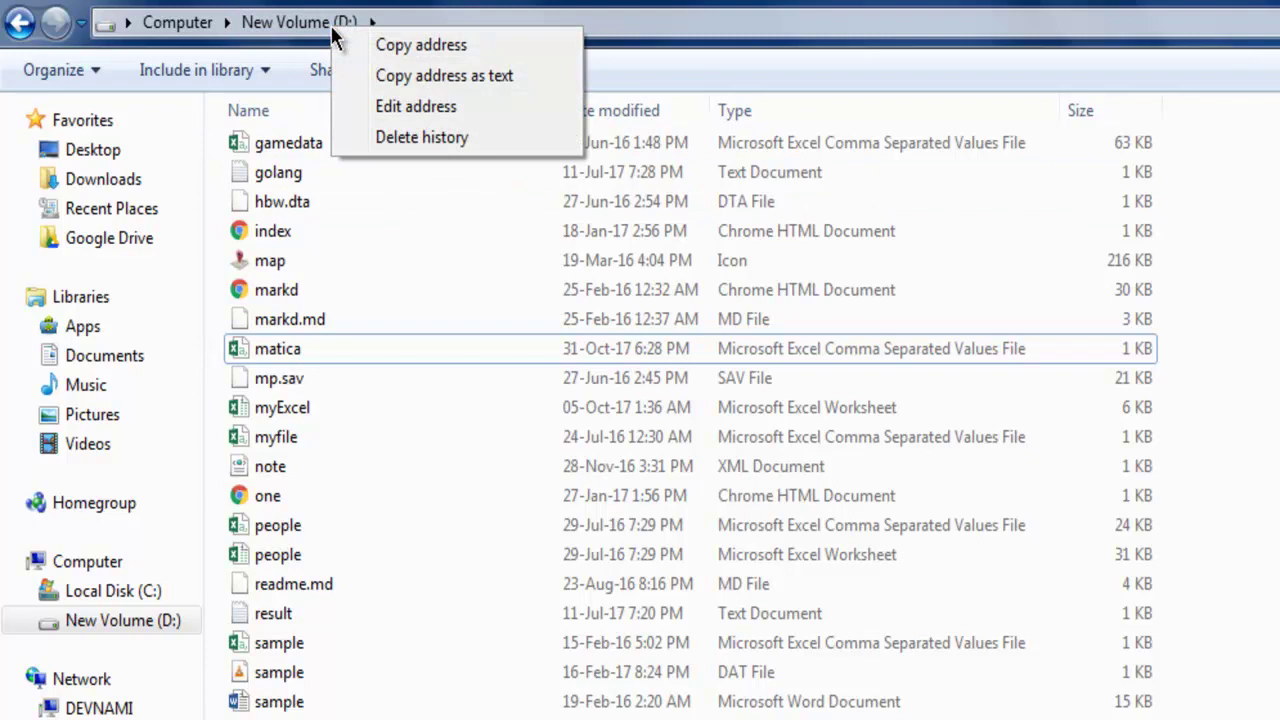
click(430, 77)
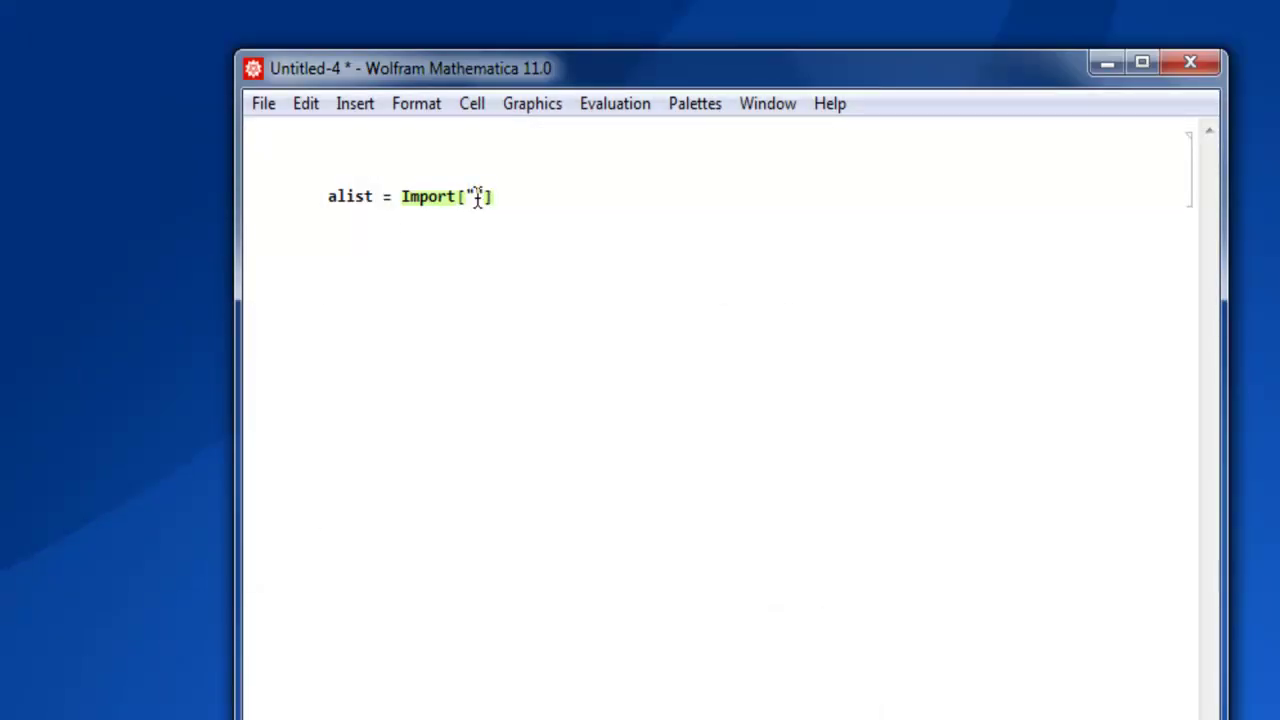
Paste the copied D: path into the Import quotes, accepting backslash escaping as D:\\.
right_click(473, 195)
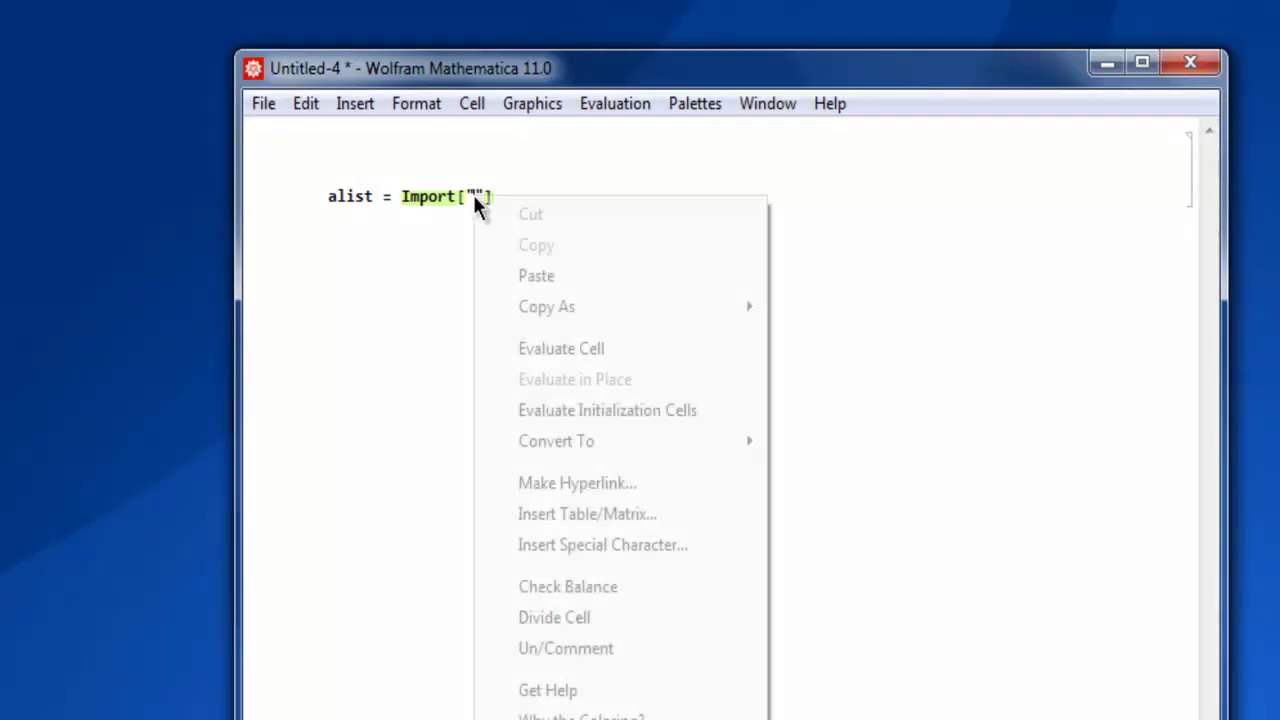
click(501, 280)
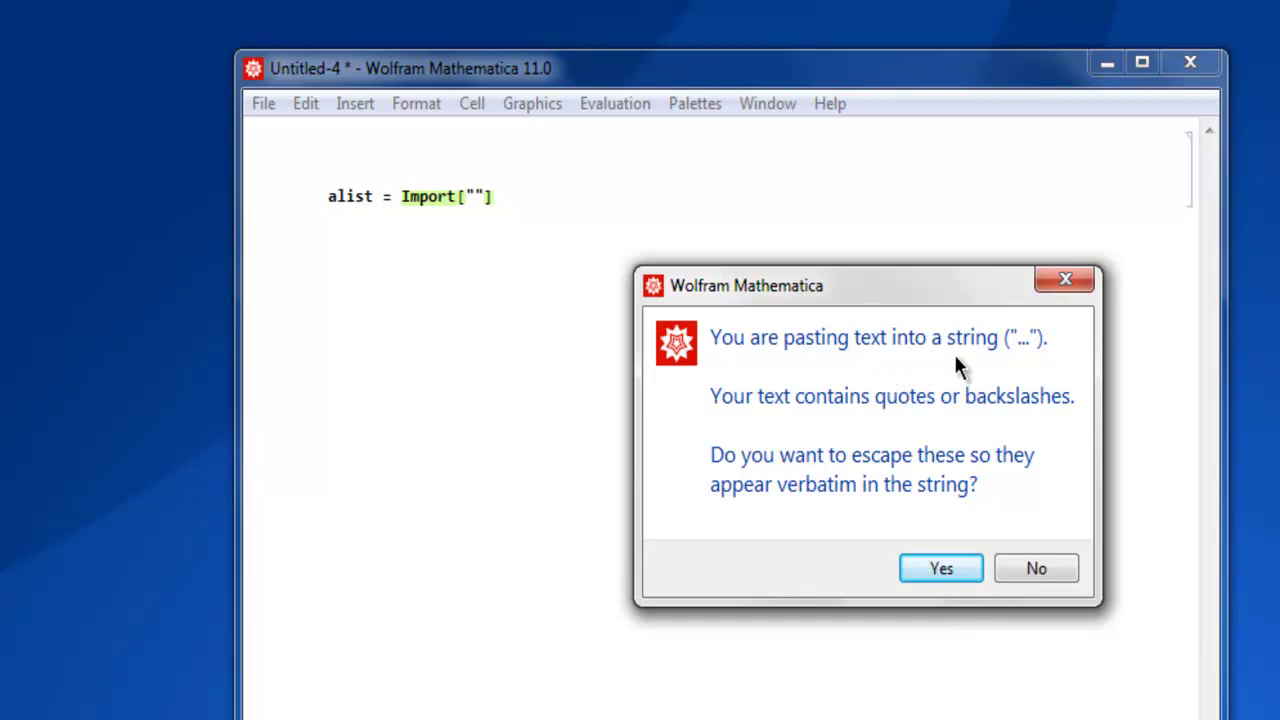
click(947, 564)
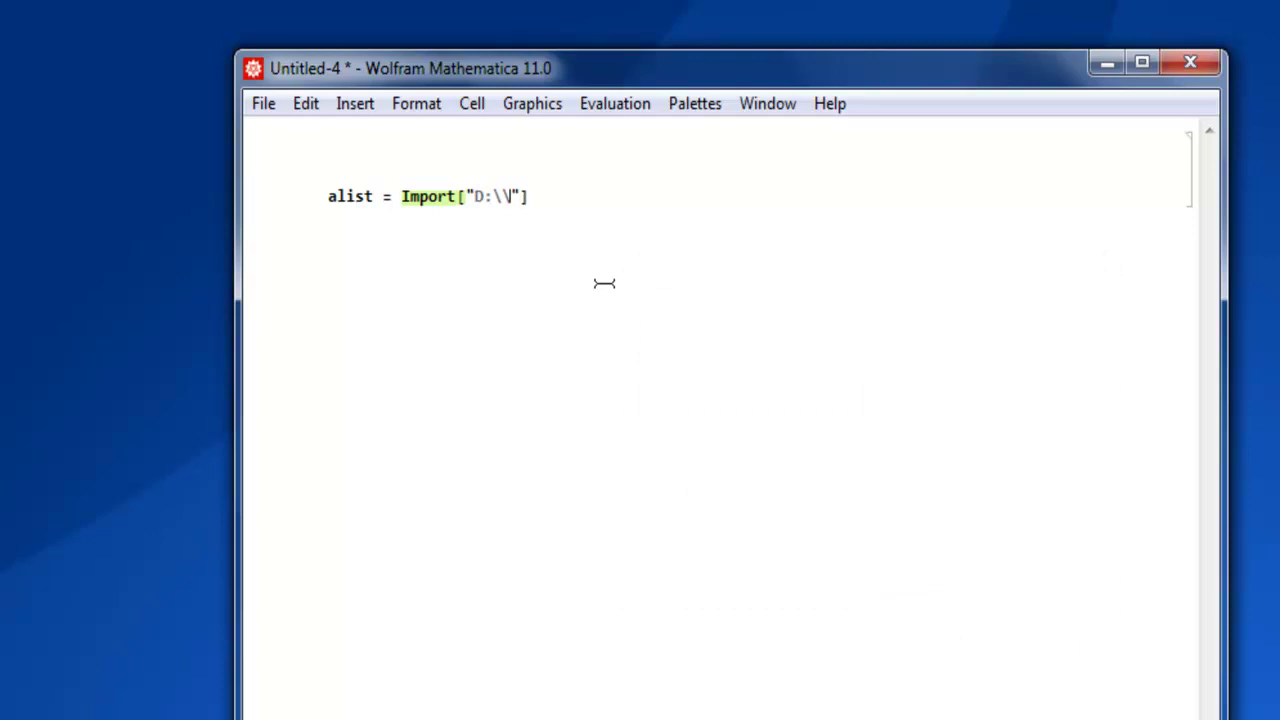
Complete the line as alist = Import["D:\\matica.csv"], correcting the backslashes.
text(mati)
text(ca.)
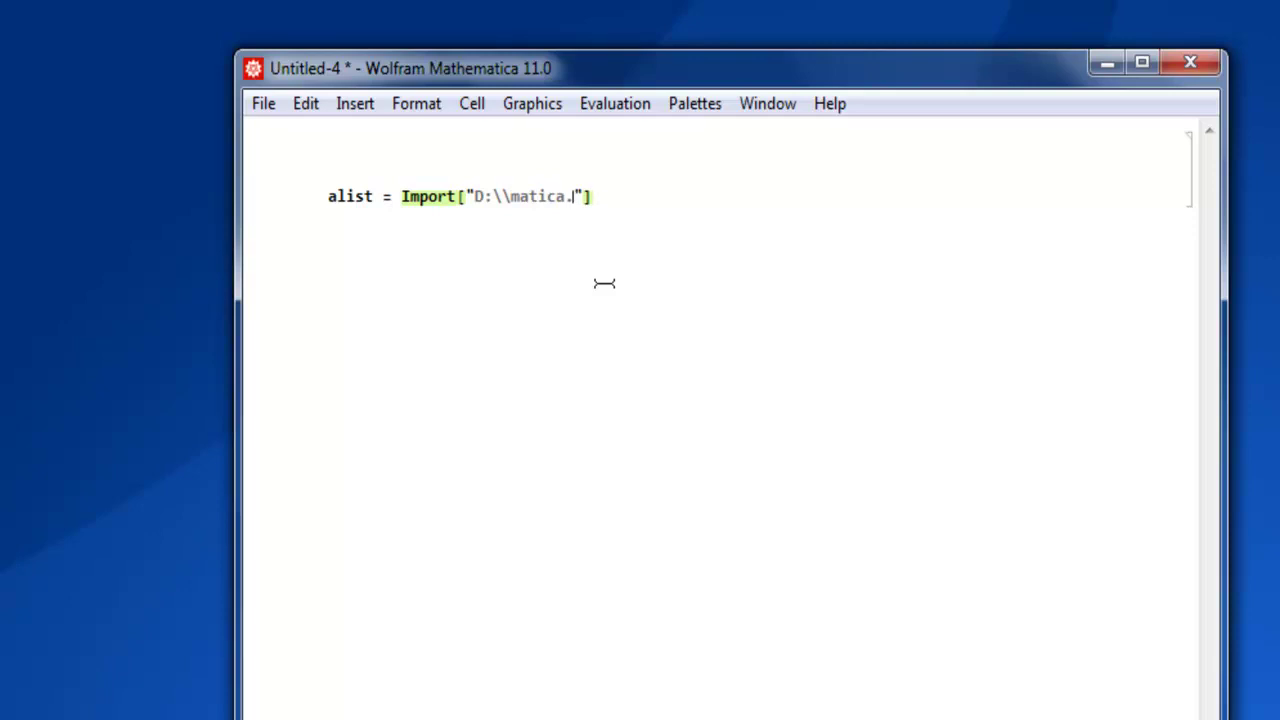
text(csv)
click(503, 196)
text(\)
drag(474, 196, 603, 196)
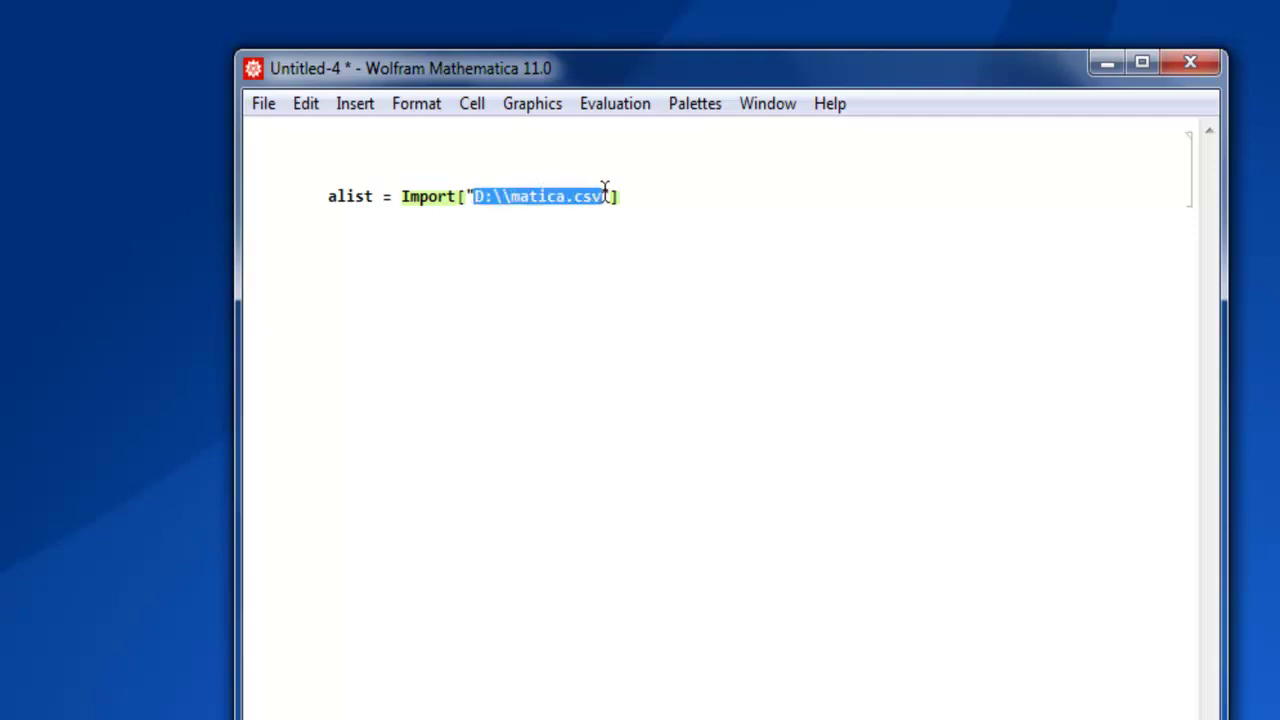
click(686, 196)
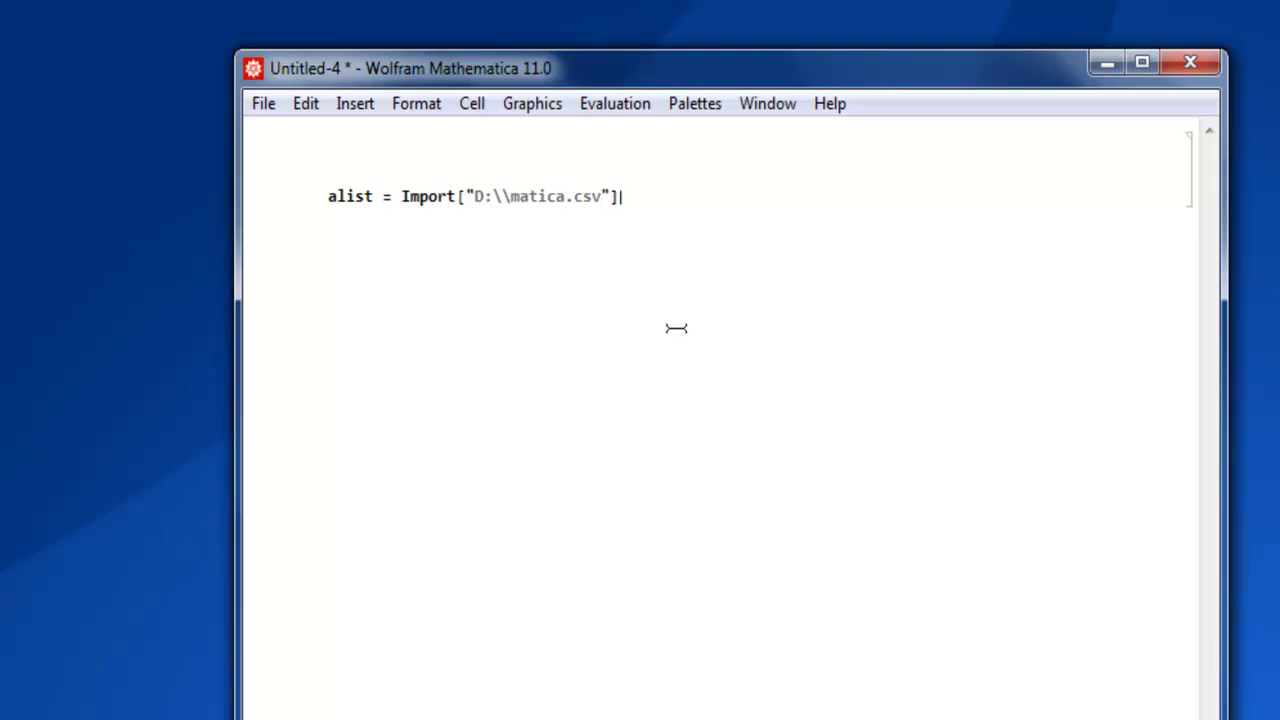
Evaluate the Import to show the fruit records list, then start a new input cell below.
key(shift+Return)
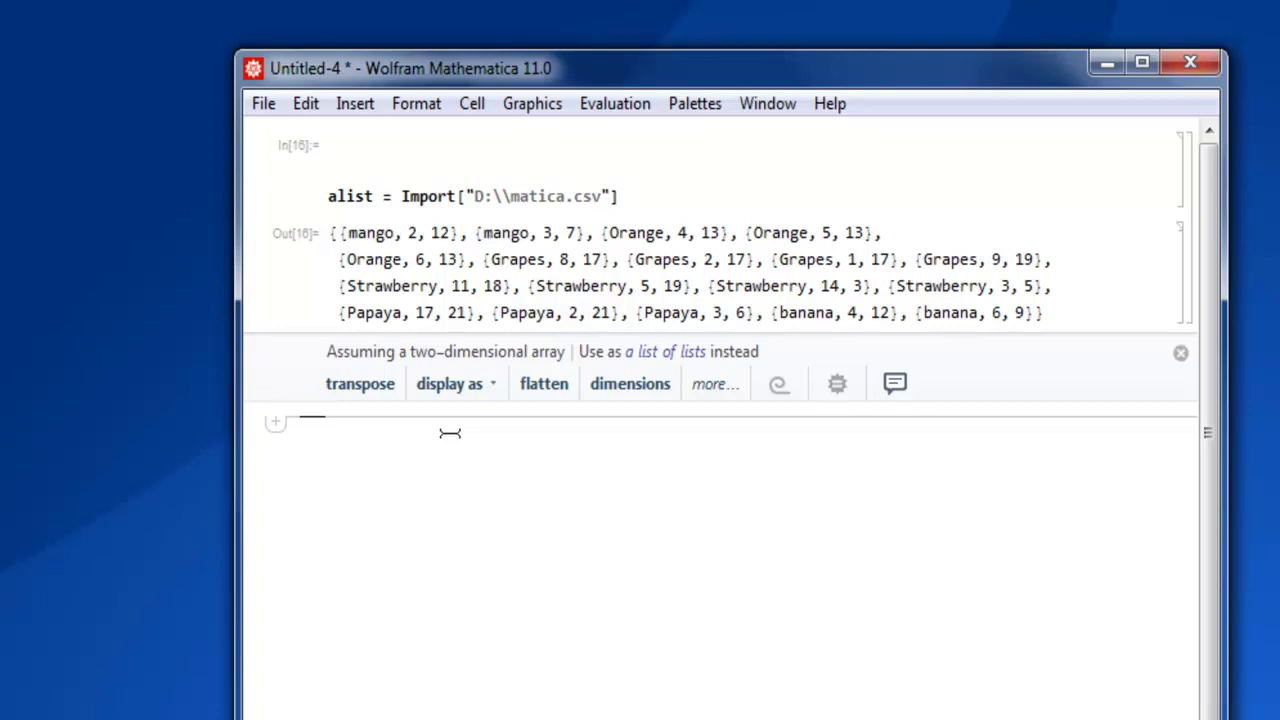
click(450, 433)
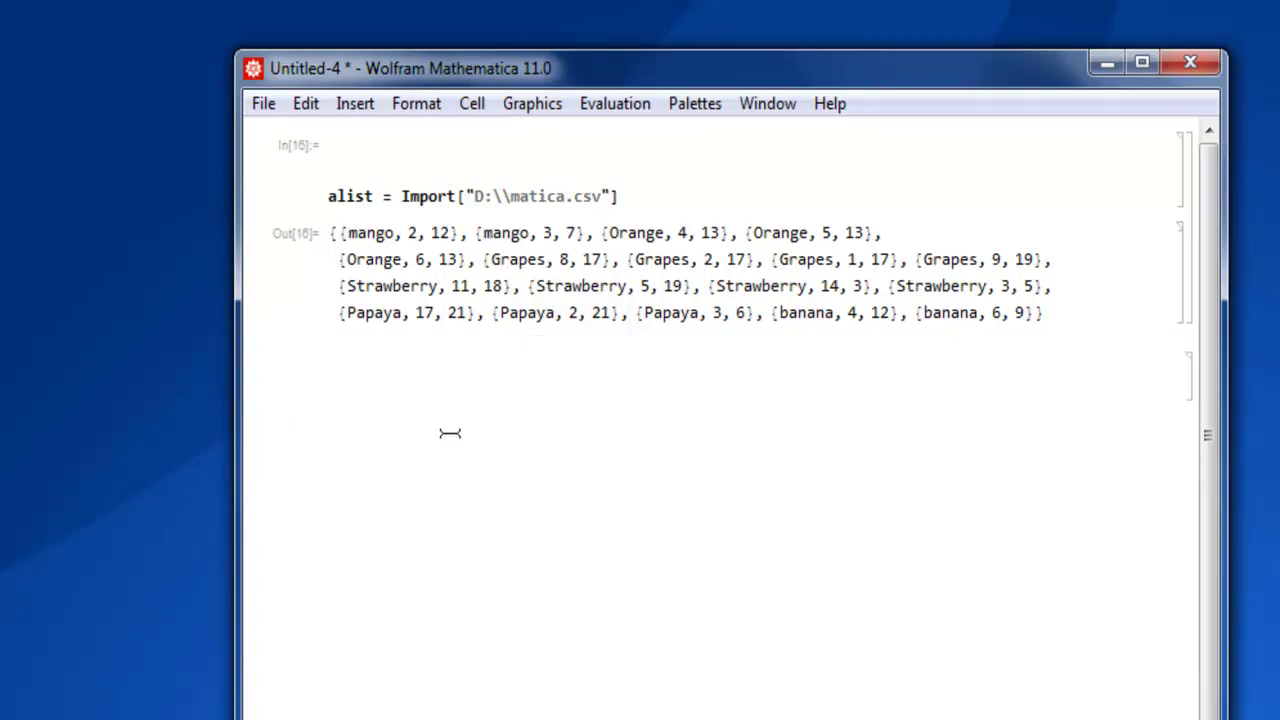
Evaluate TableForm[alist] to display the fruit data as a three-column table.
text(Table)
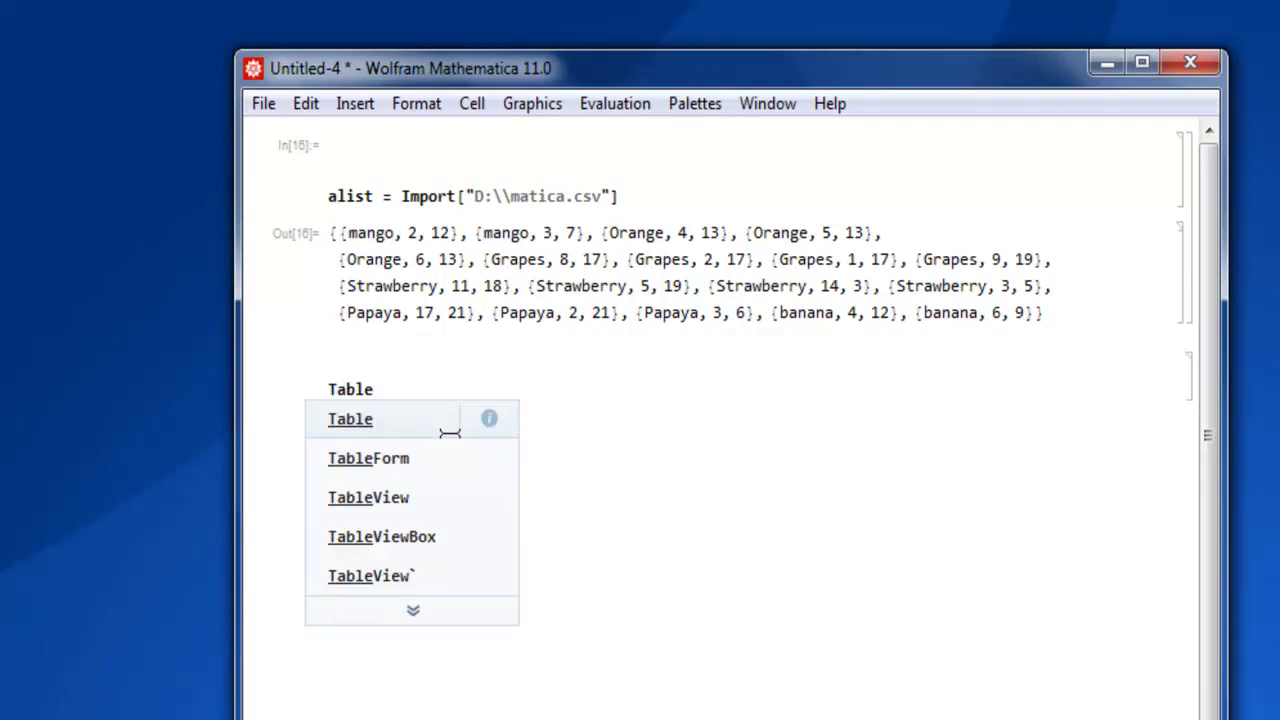
key(Down)
key(Return)
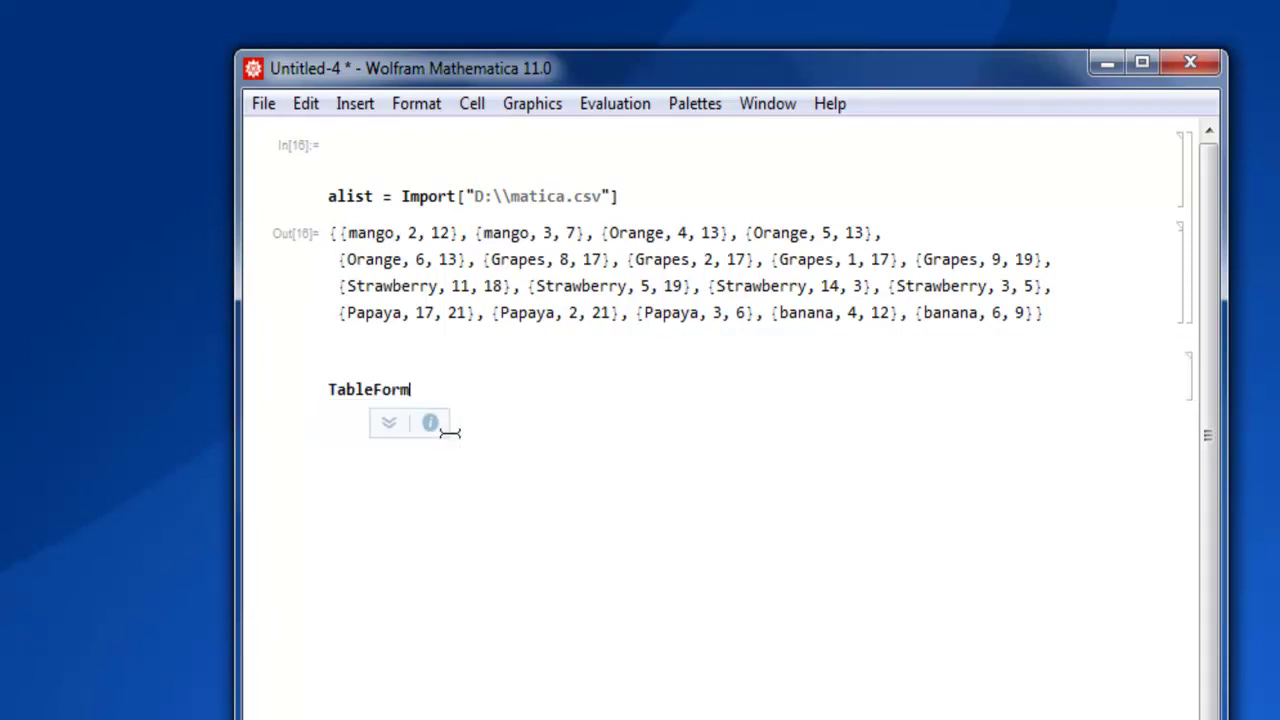
text([al)
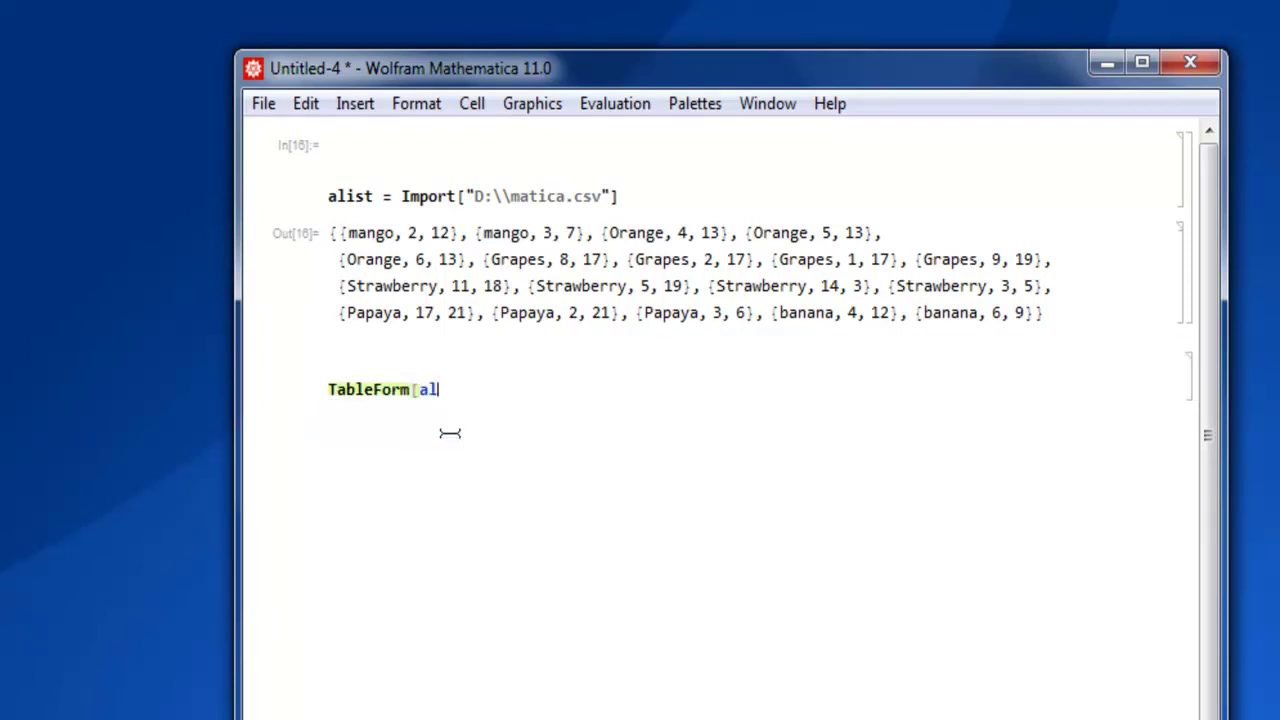
text(ist])
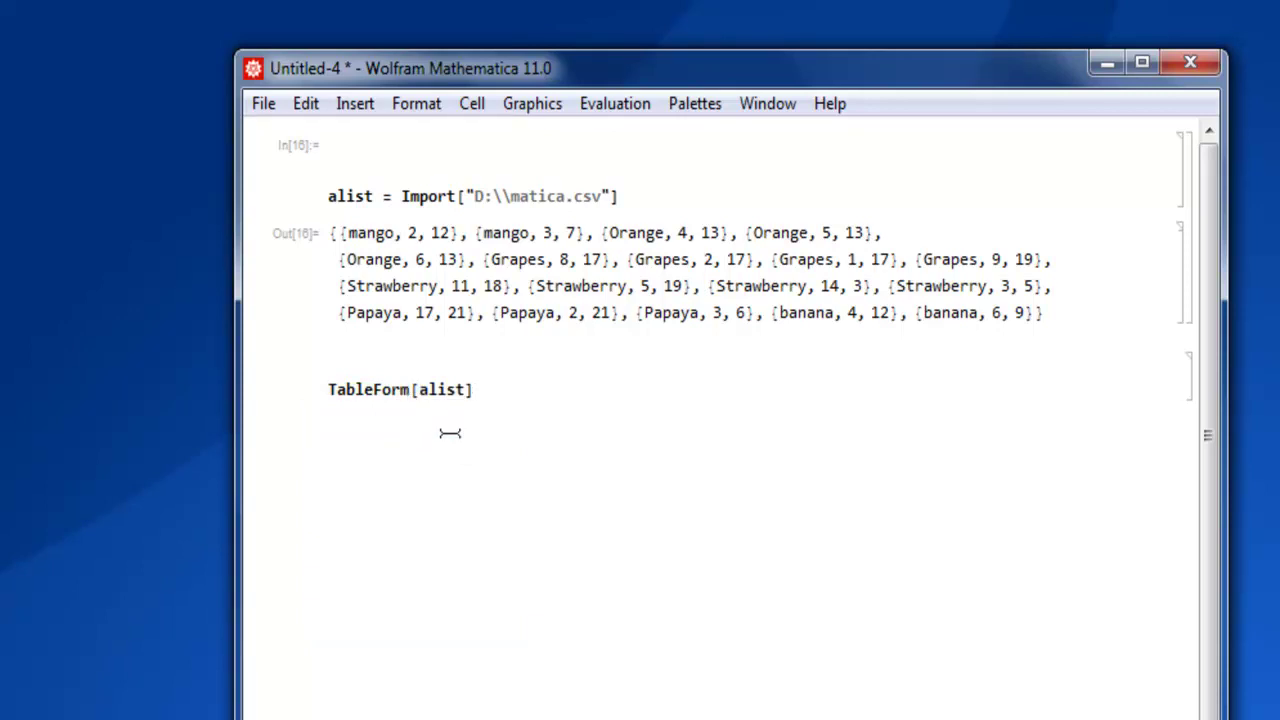
key(shift+Return)
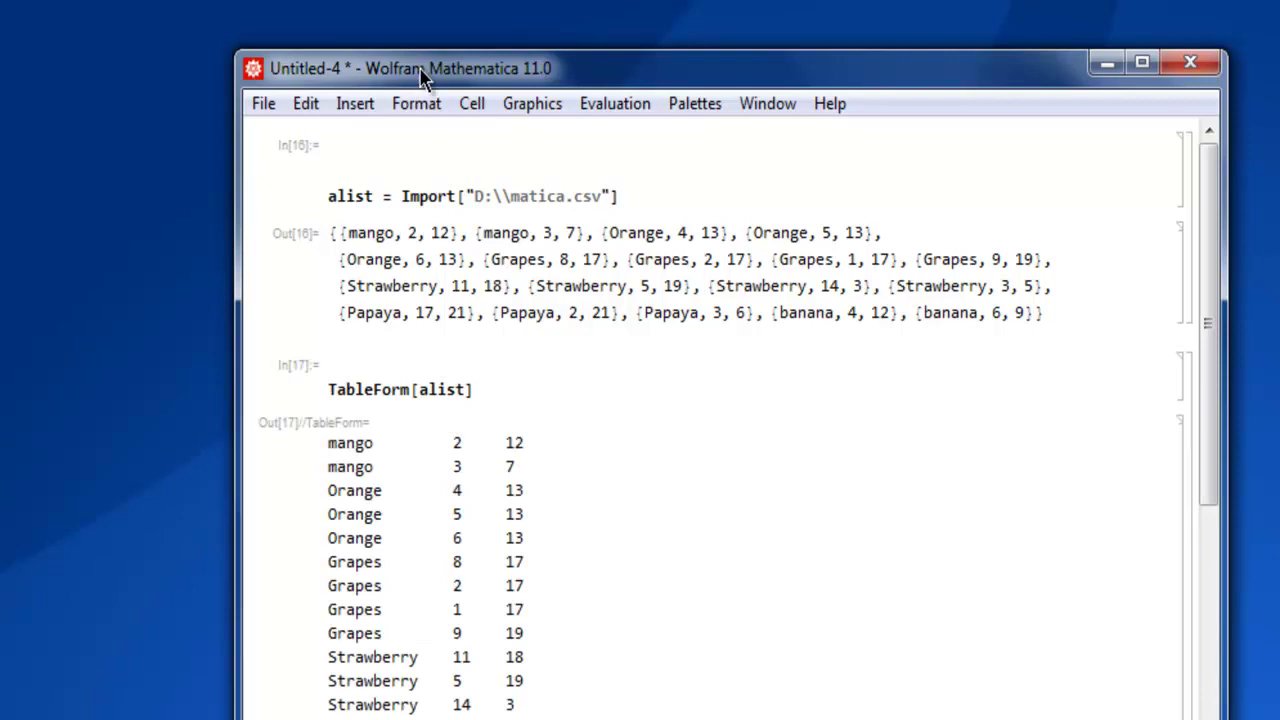
drag(420, 72, 391, 39)
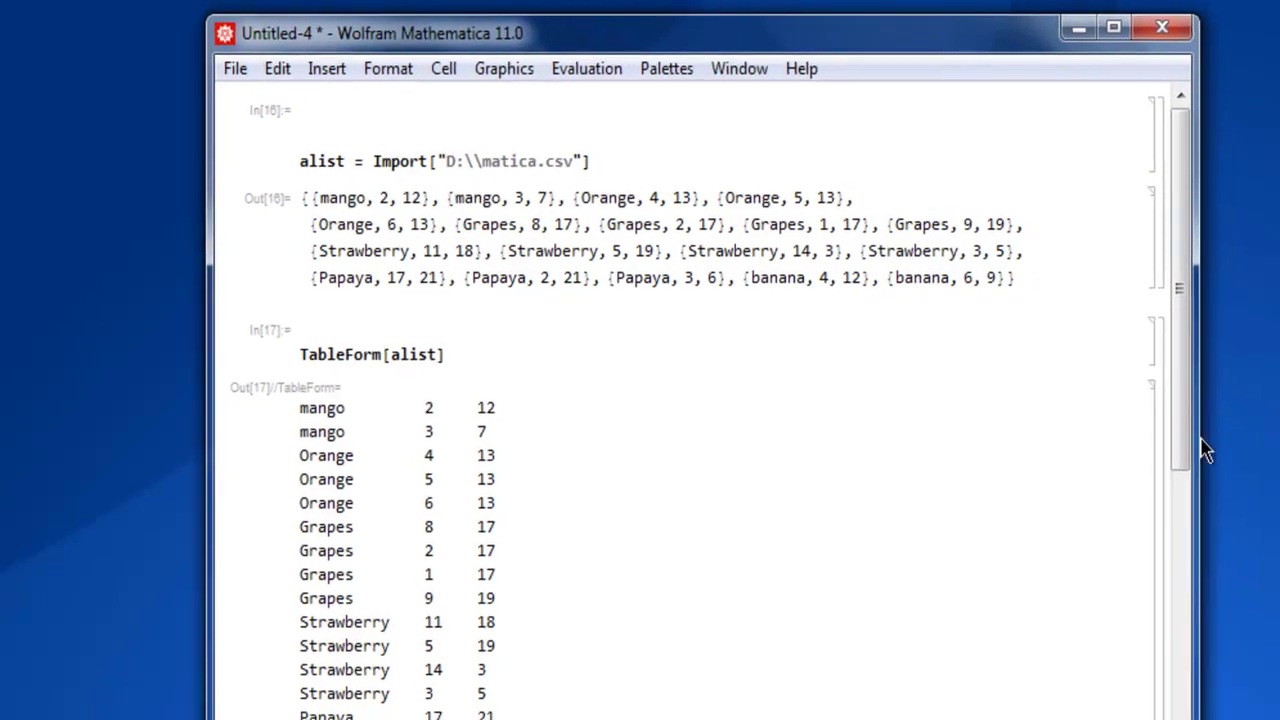
mouse_move(1176, 404)
mouse_down()
mouse_move(1180, 452)
mouse_move(1177, 410)
mouse_up()
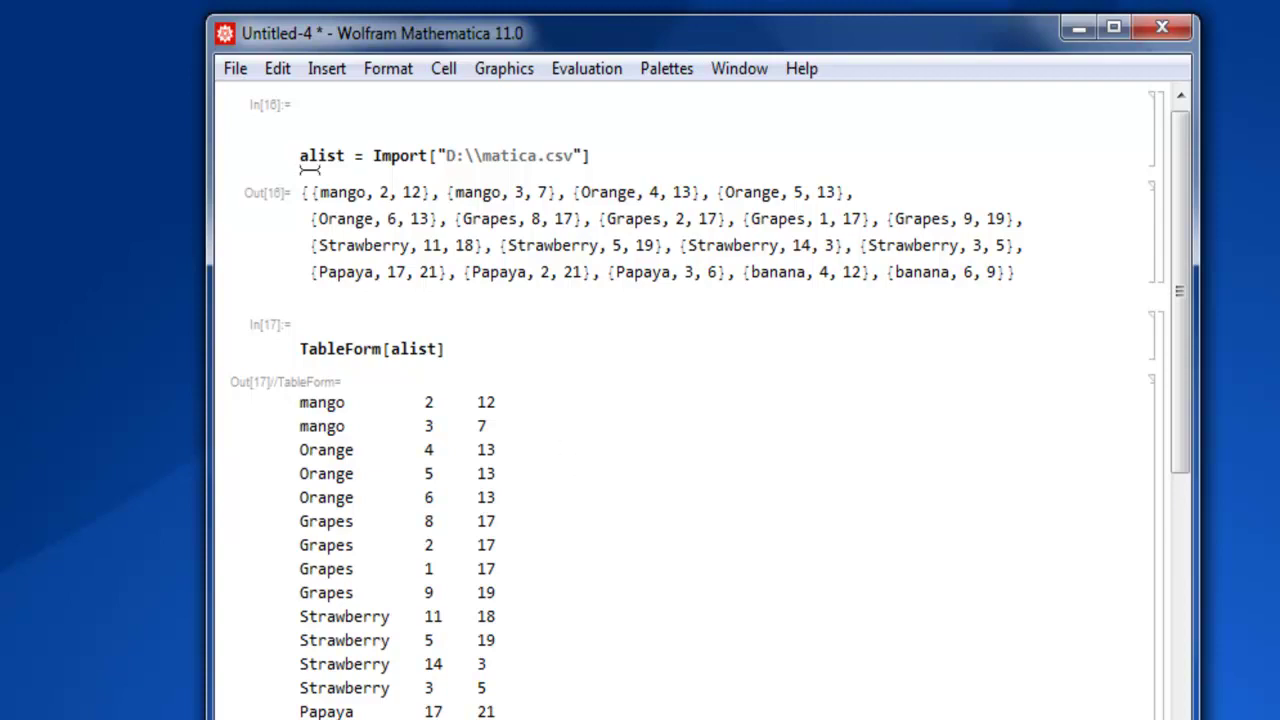
click(398, 158)
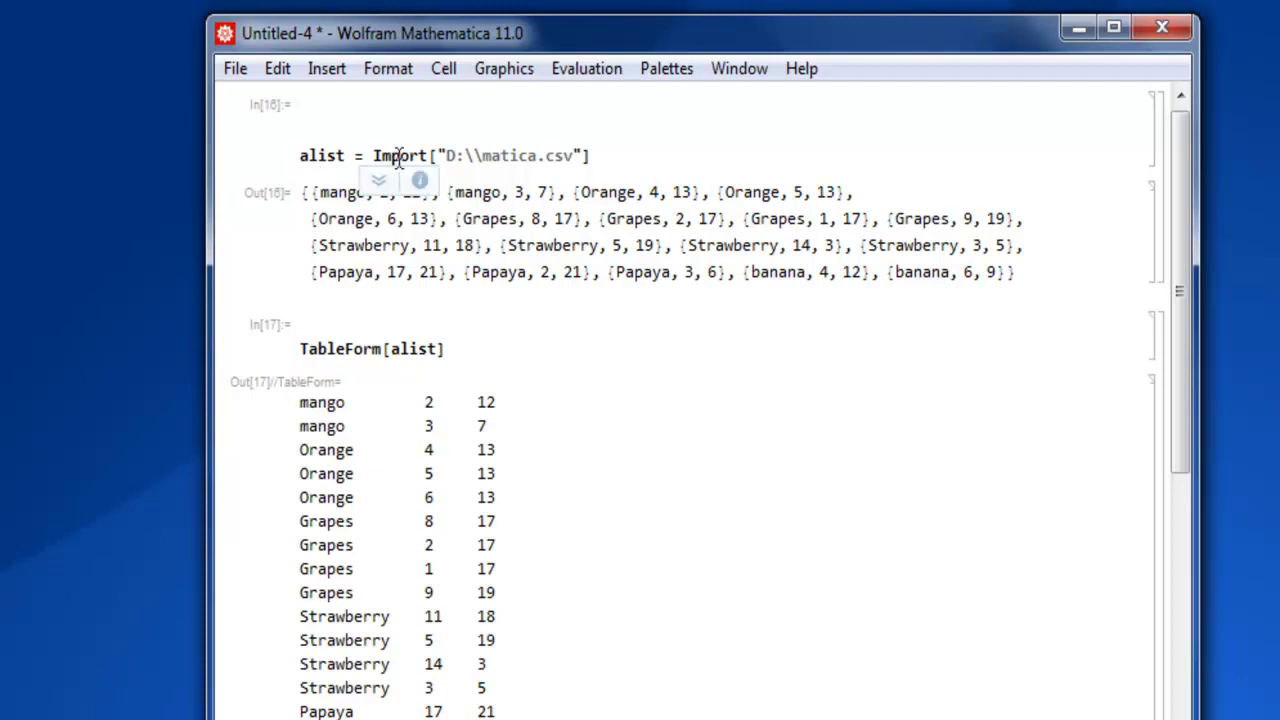